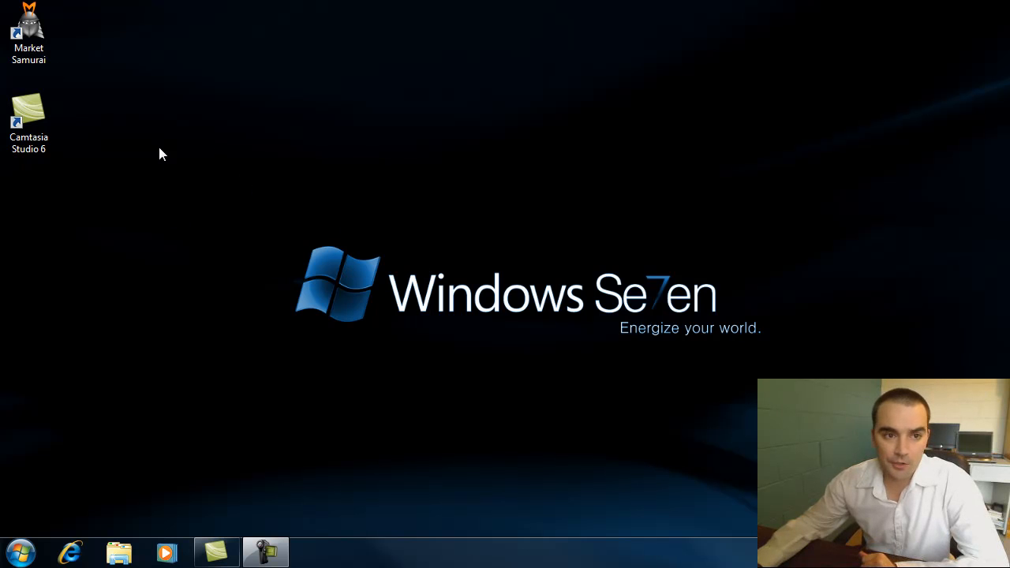
Open Market Samurai and create a new project with both keyword and title set to "fishing lures"
double_click(51, 40)
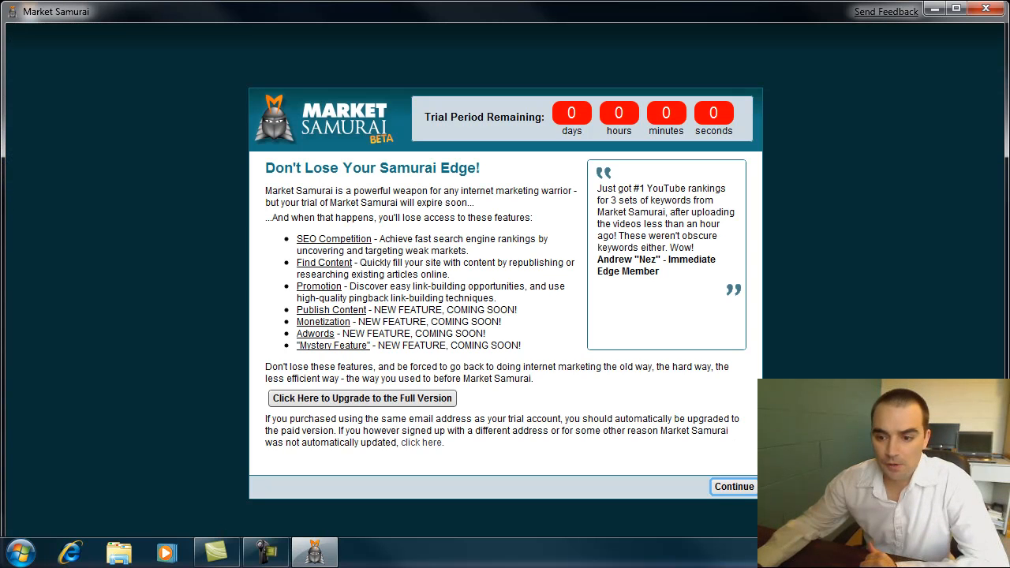
left_click(742, 488)
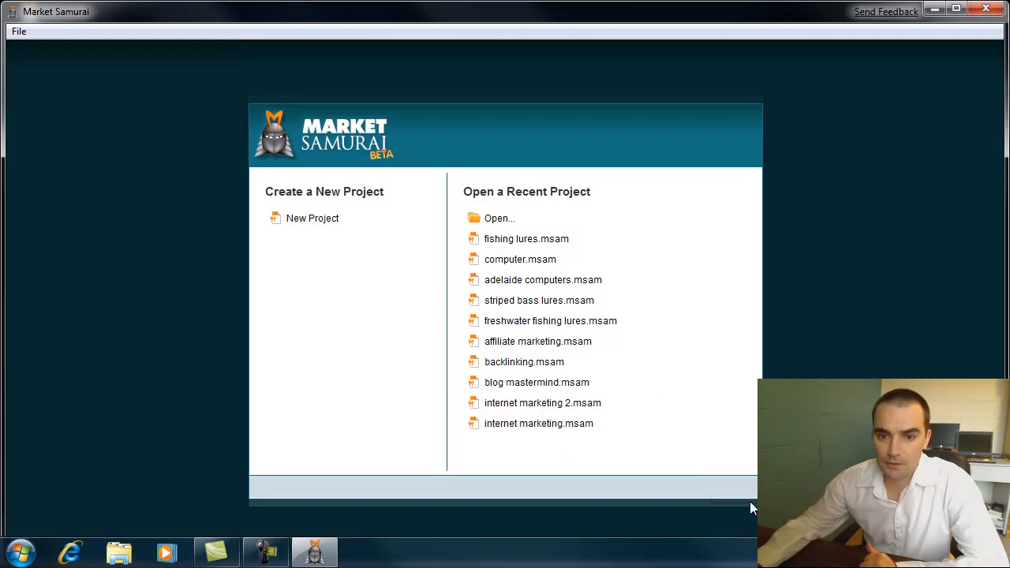
left_click(320, 221)
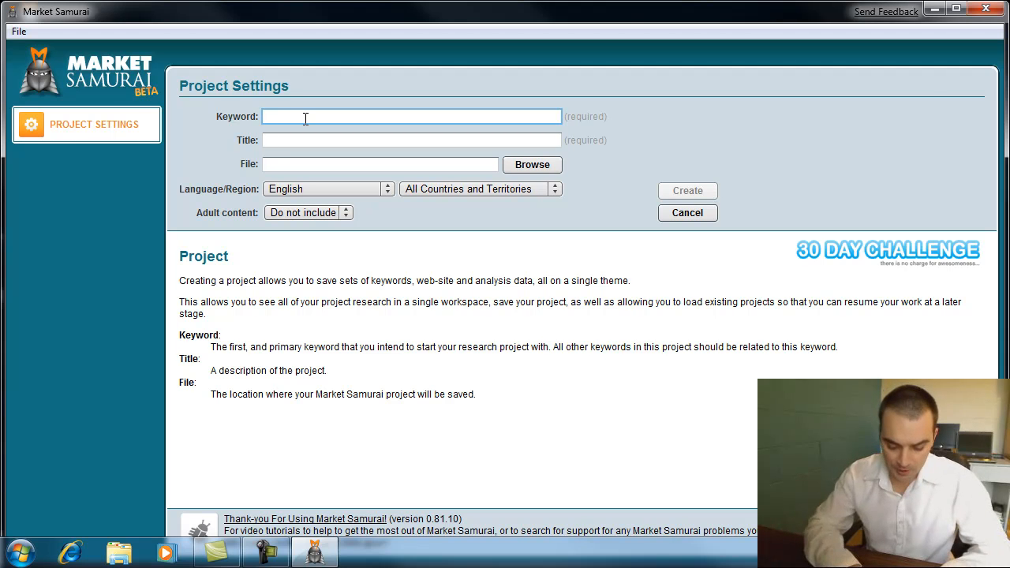
type("fishing lures")
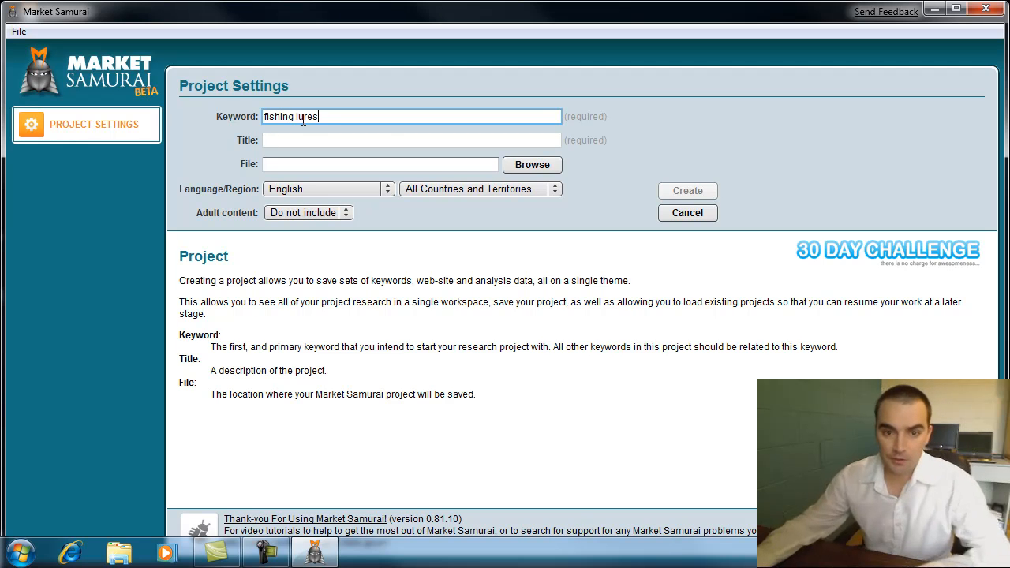
left_click(394, 141)
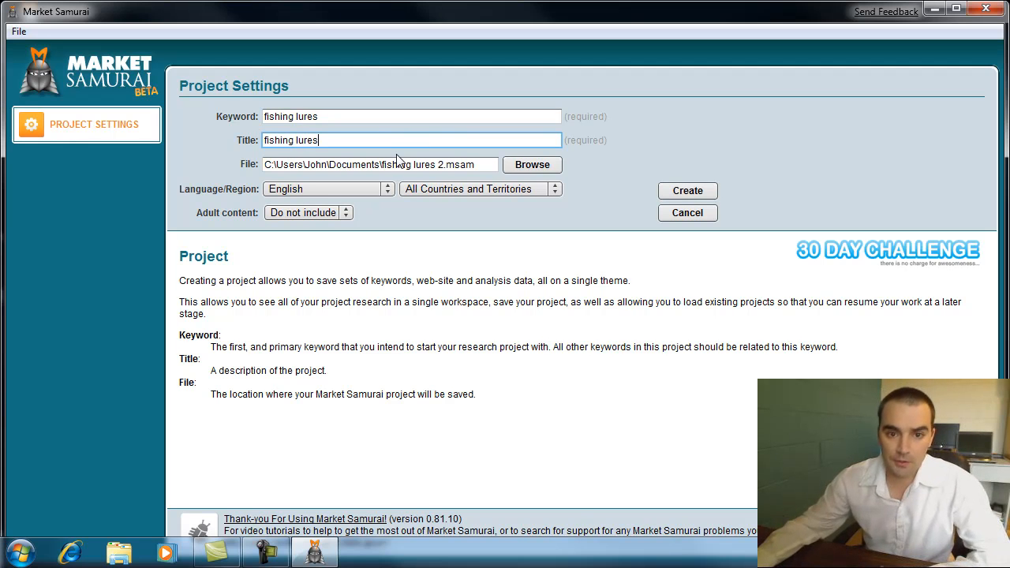
left_click(691, 192)
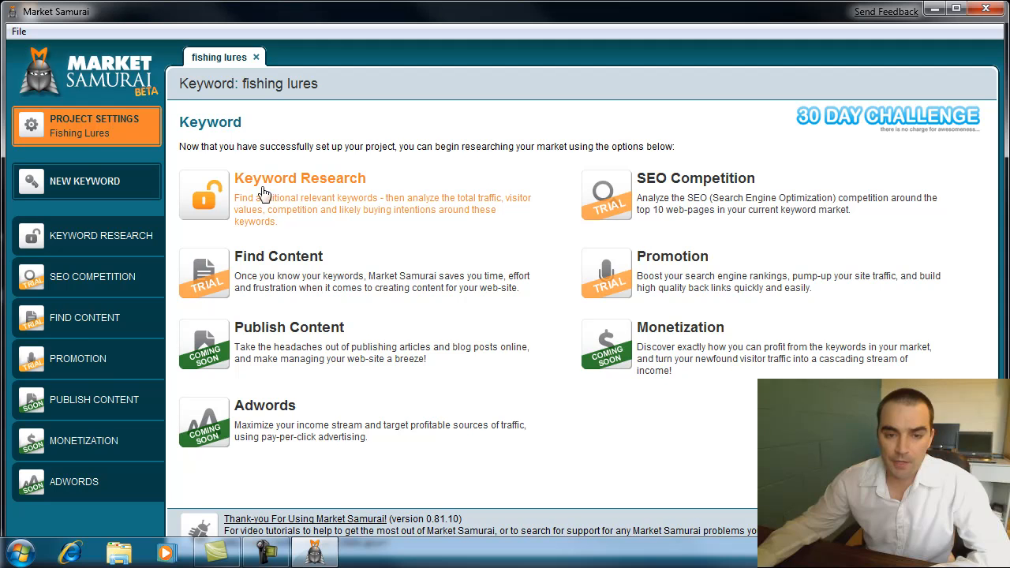
Start keyword research for fishing lures and set the minimum SEO Traffic (SEOT) filter to 120
left_click(210, 198)
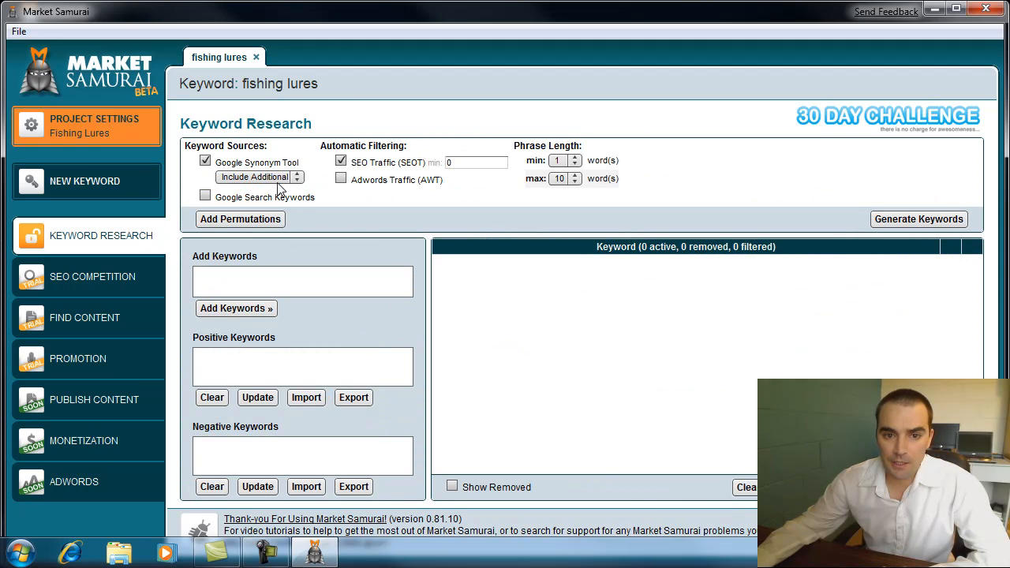
left_click(454, 164)
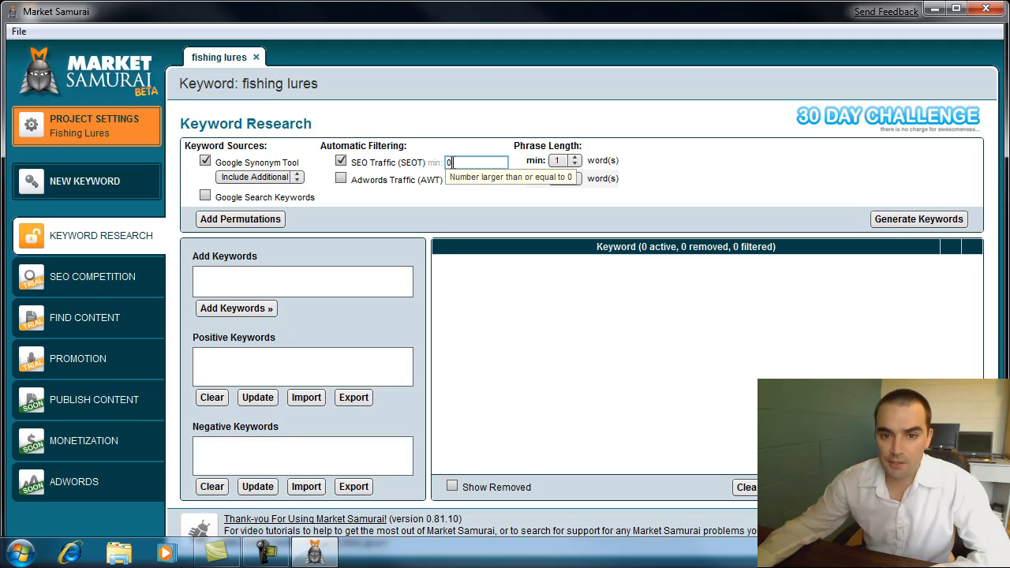
key("BackSpace")
type("120")
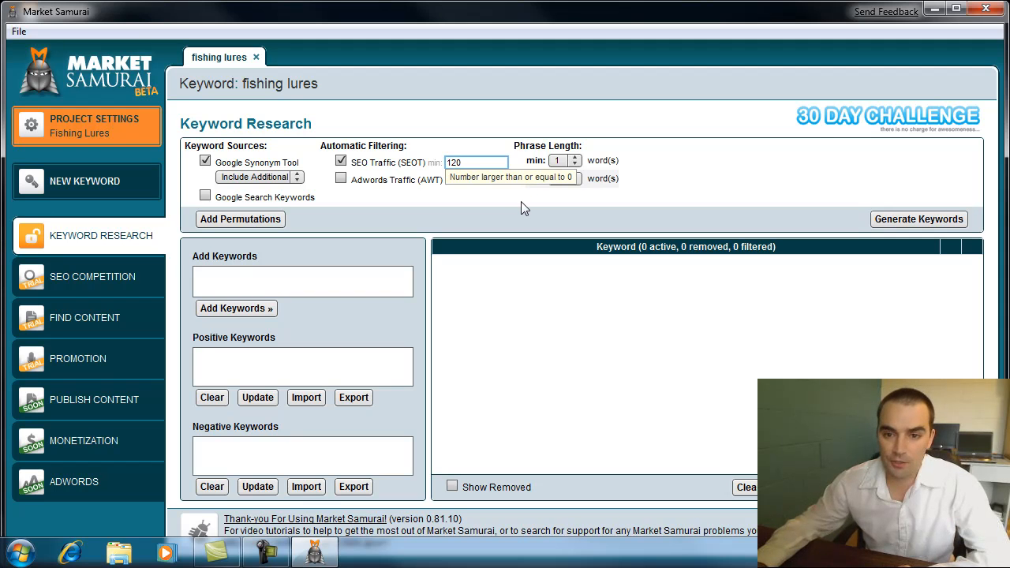
left_click(716, 187)
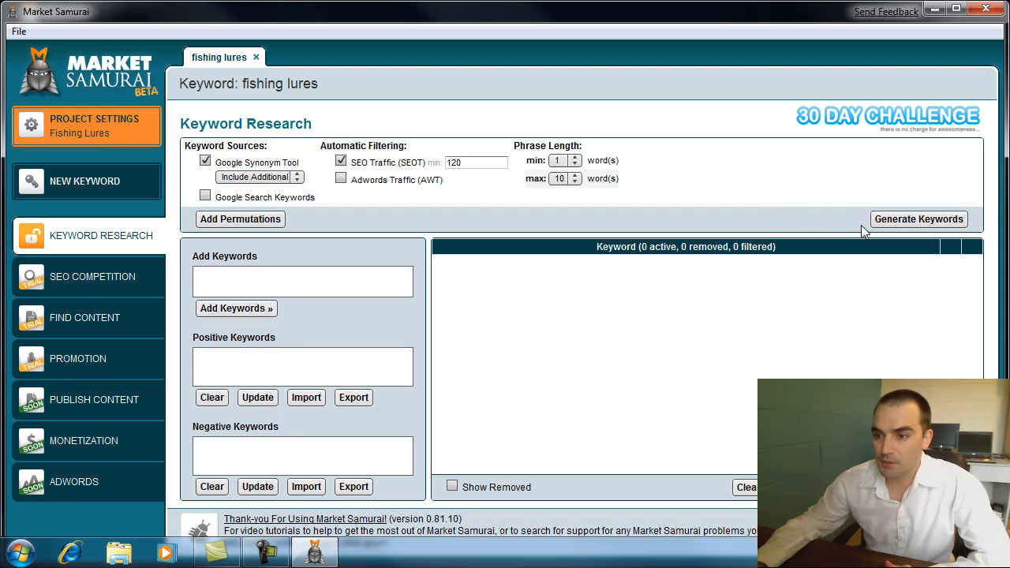
Generate the related keywords, entering and submitting the CAPTCHA text
left_click(908, 221)
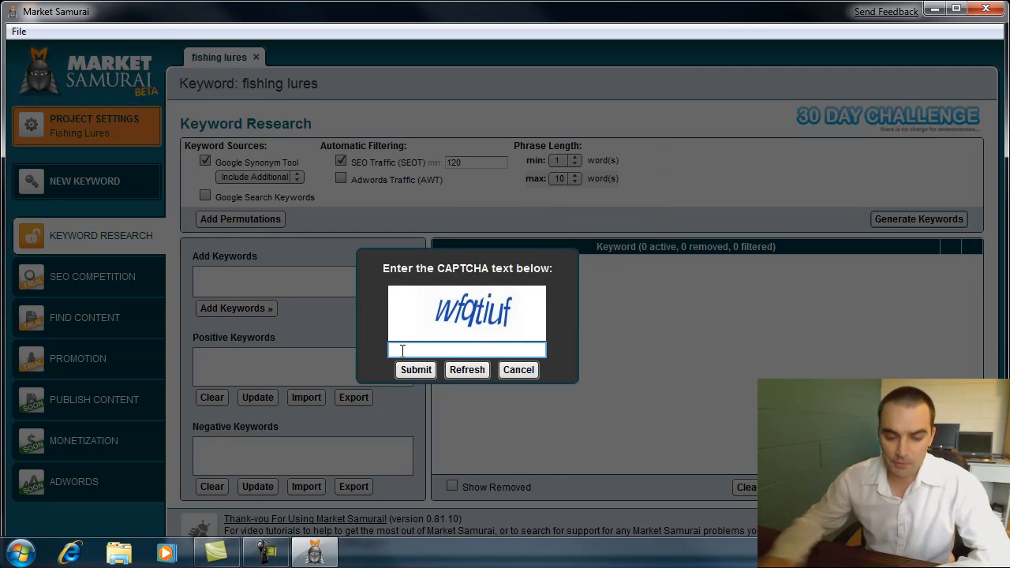
type("wfqtiu")
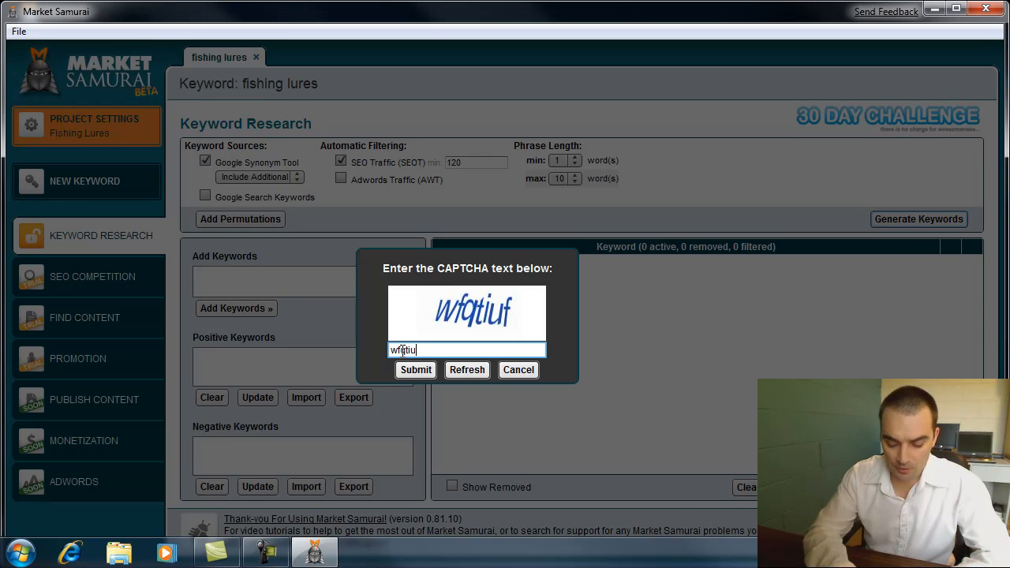
type("f")
left_click(413, 369)
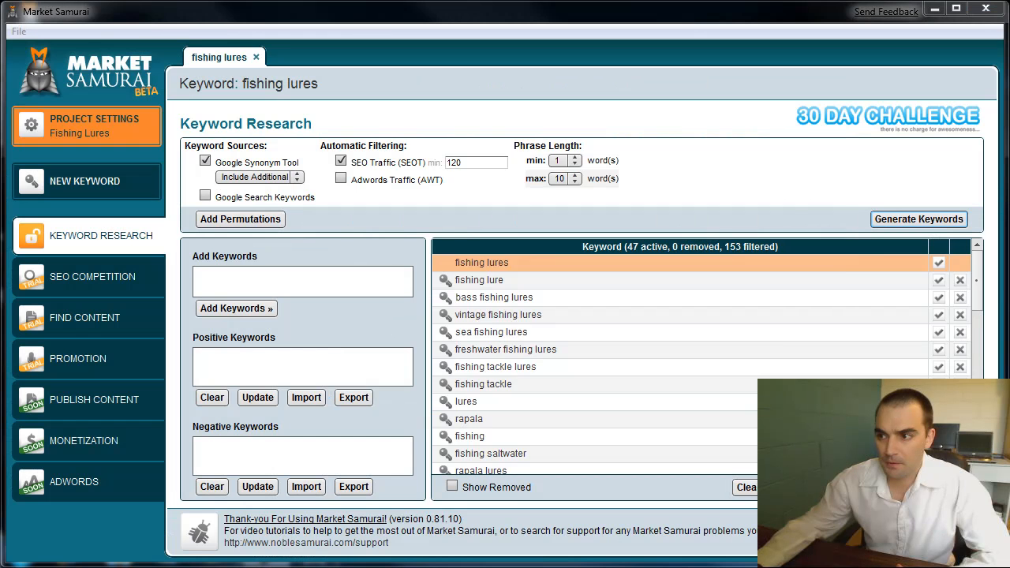
Analyze the generated keywords and remove unsuitable ones from the list, including lures, rapala, fishing and fishing saltwater
left_click(977, 272)
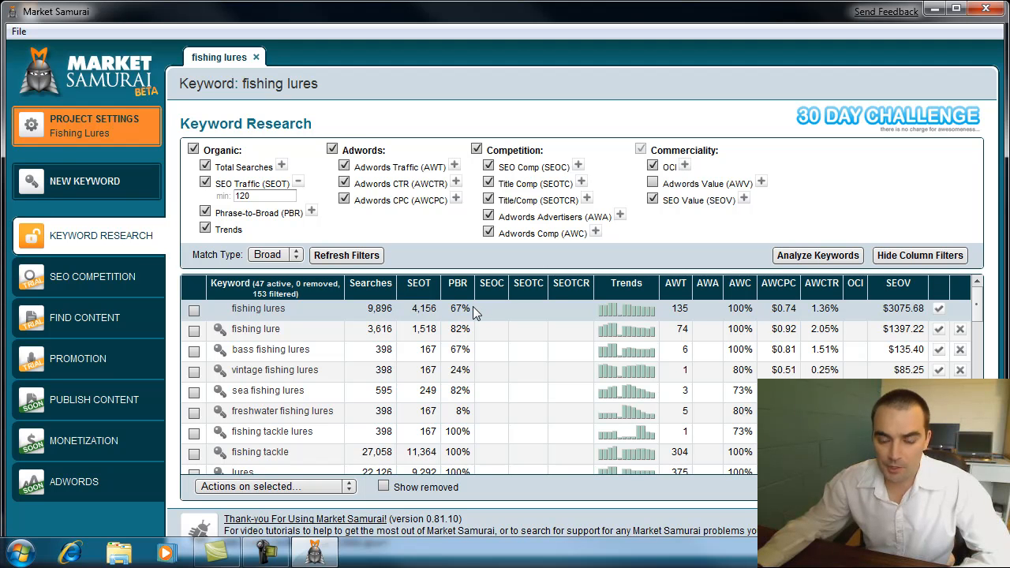
mouse_move(377, 293)
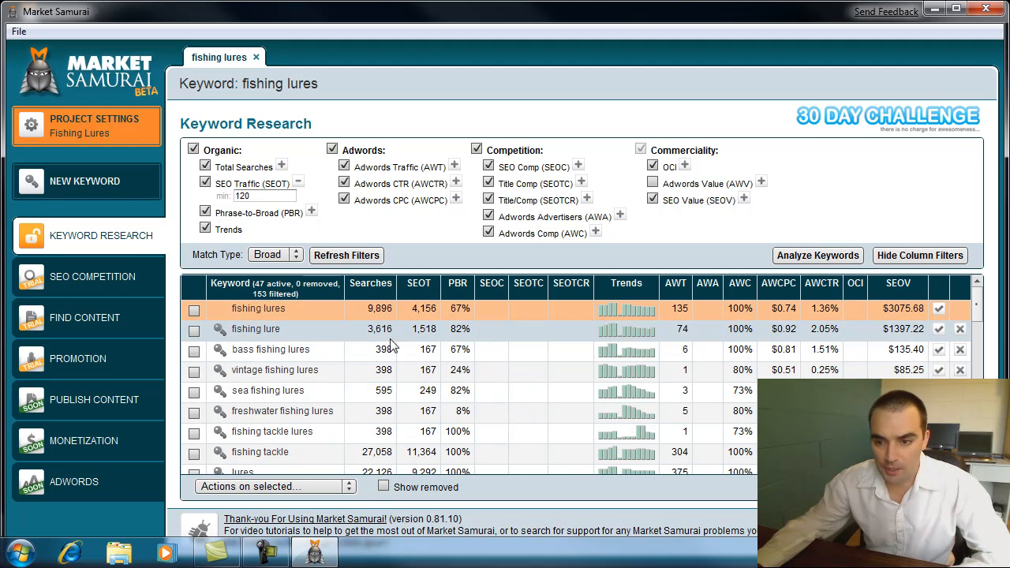
mouse_move(977, 312)
left_mouse_down()
mouse_move(986, 343)
mouse_move(975, 316)
left_mouse_up()
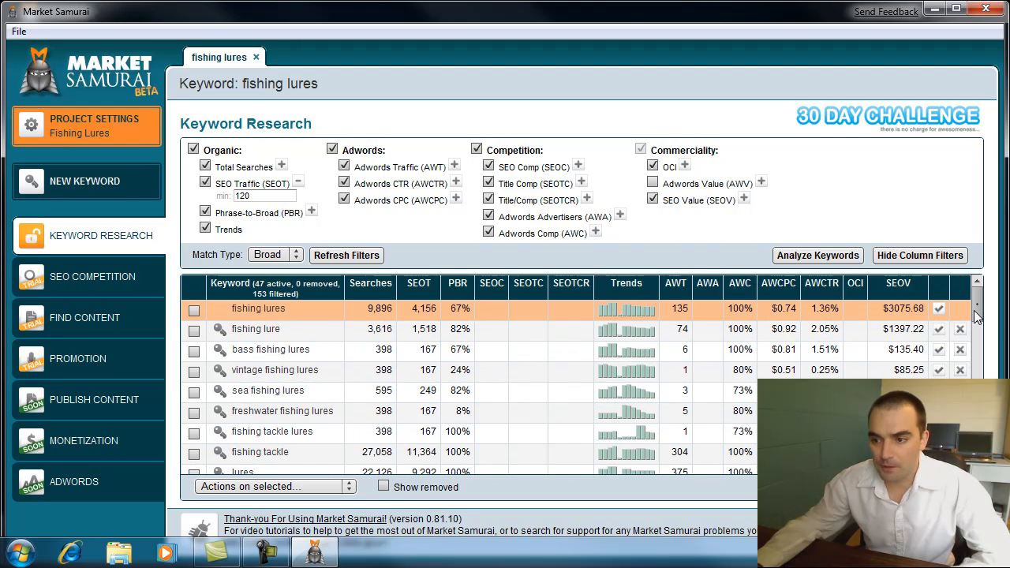
left_click(390, 308)
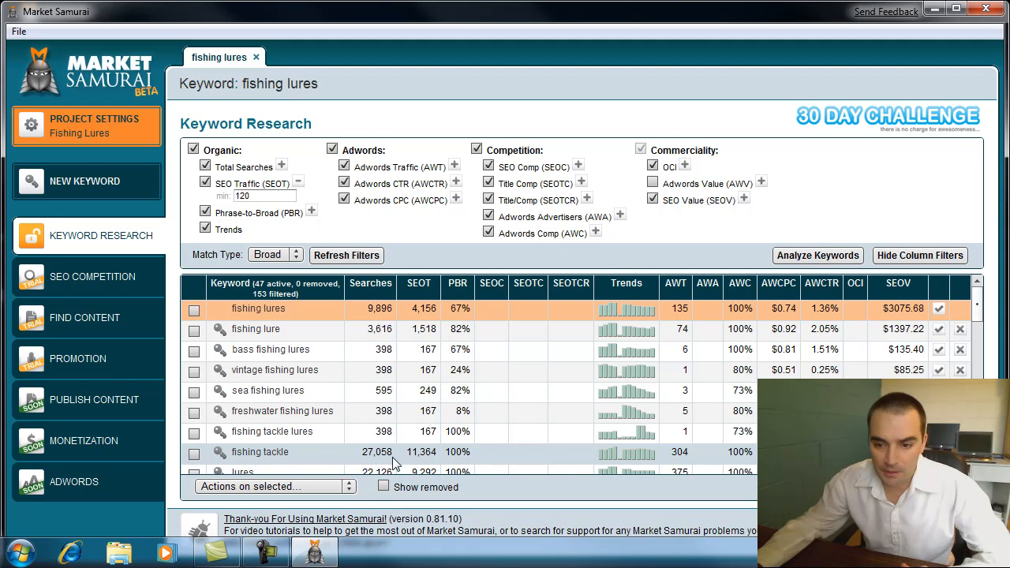
left_click_drag(977, 304, 976, 313)
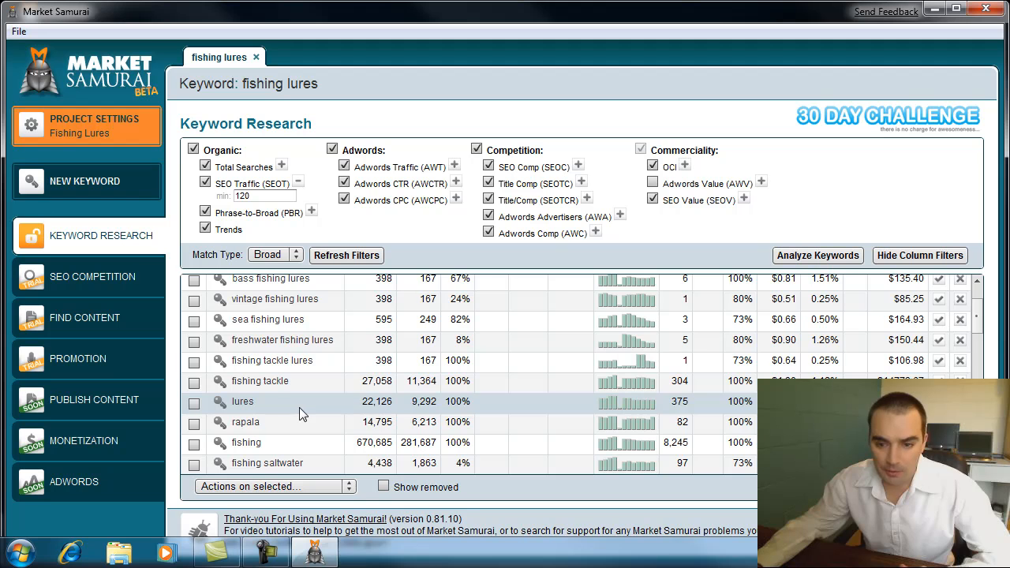
scroll(969, 345, "down", 3)
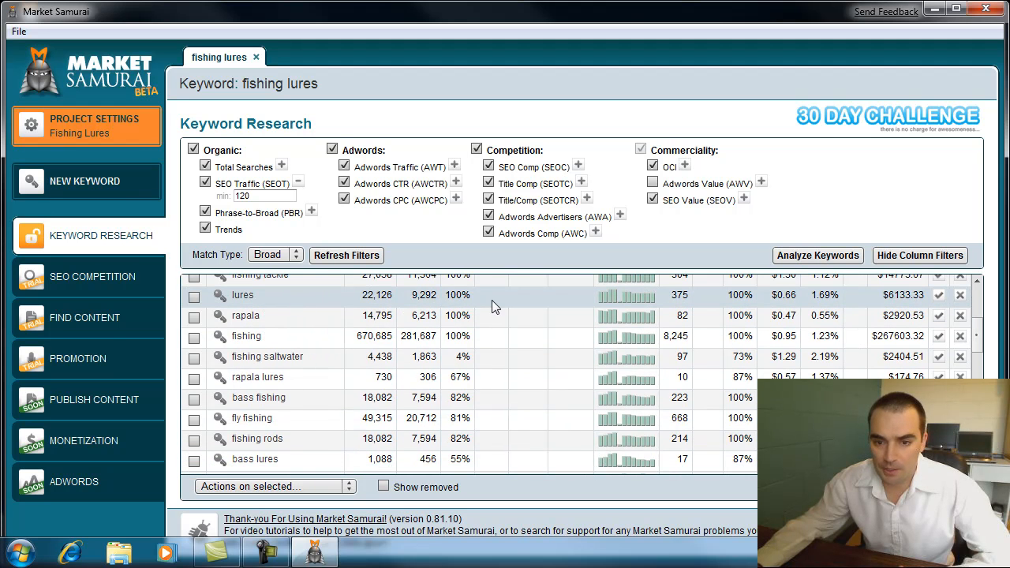
left_click(960, 296)
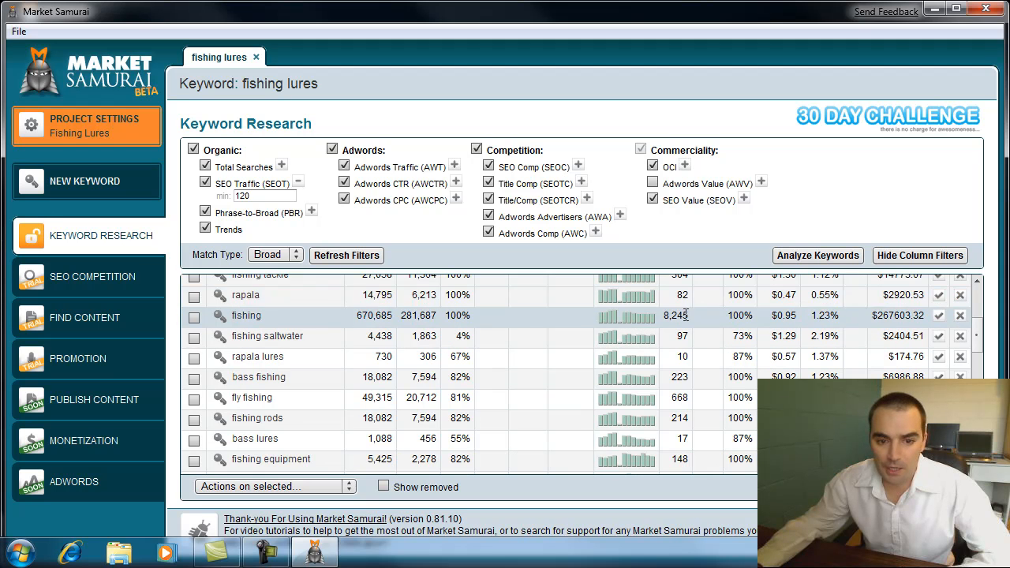
left_click(960, 296)
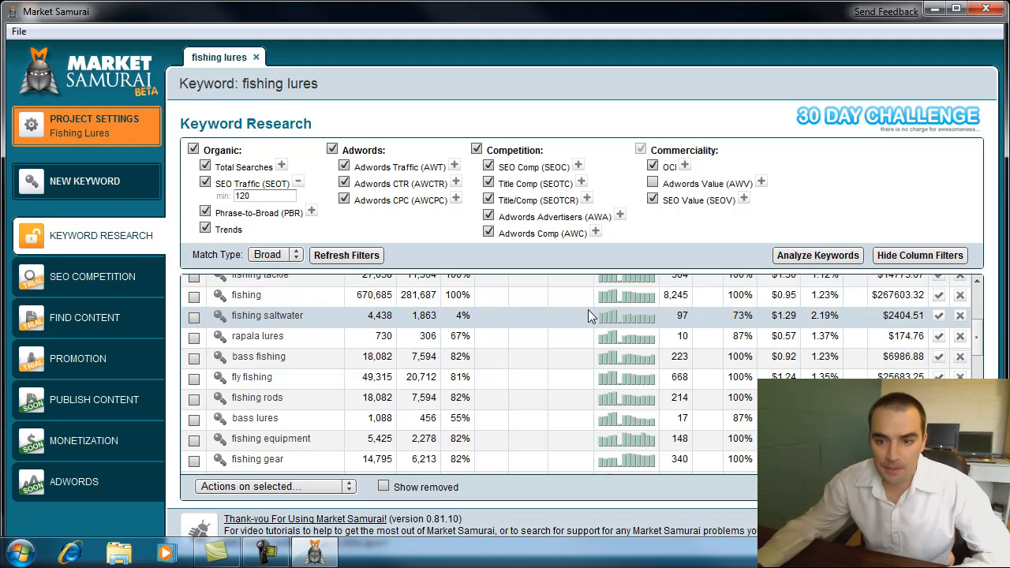
left_click(961, 296)
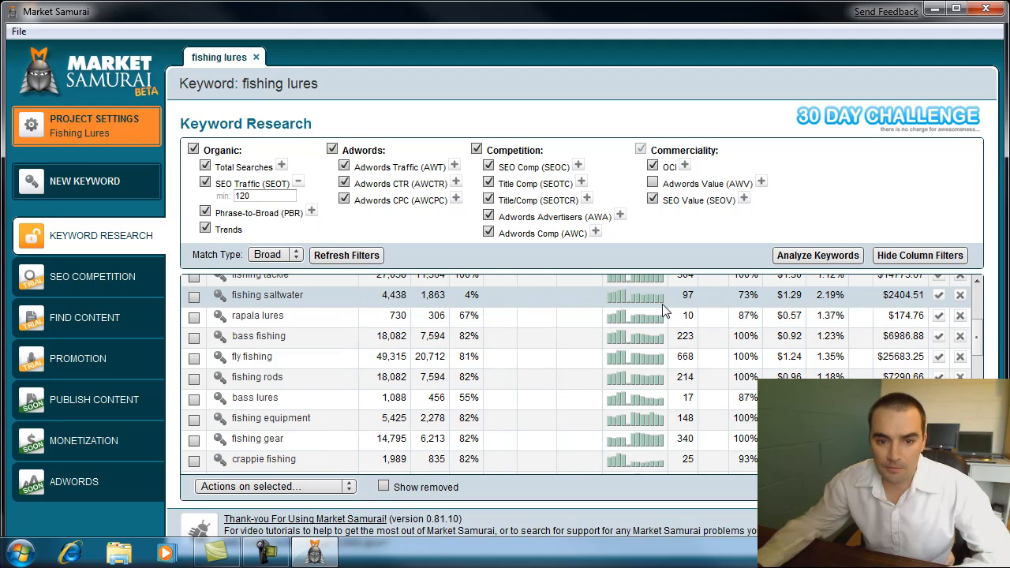
left_click(961, 296)
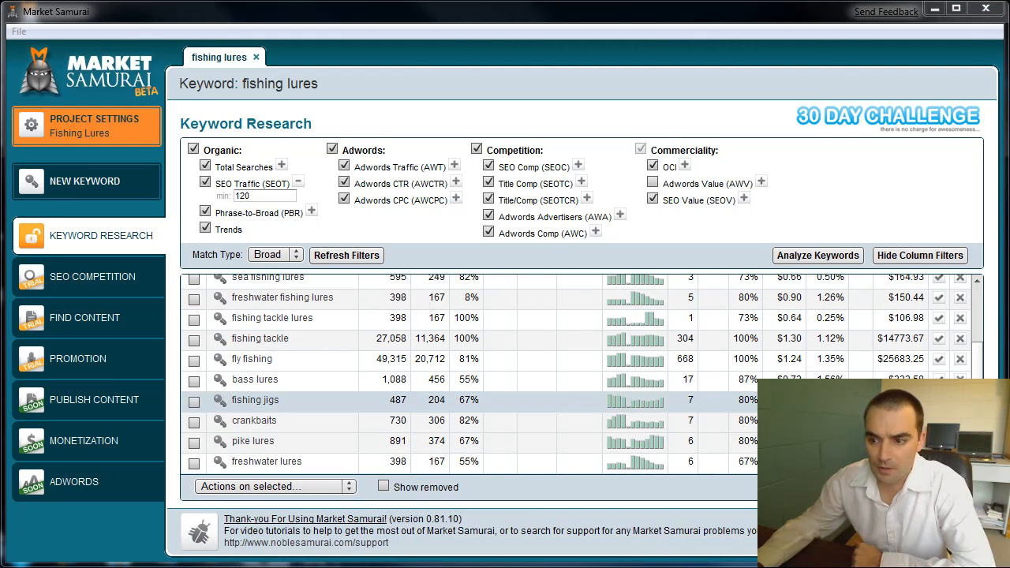
Review the remaining keywords and analyze them to retrieve their SEO and Adwords competition data
left_click_drag(978, 379, 977, 312)
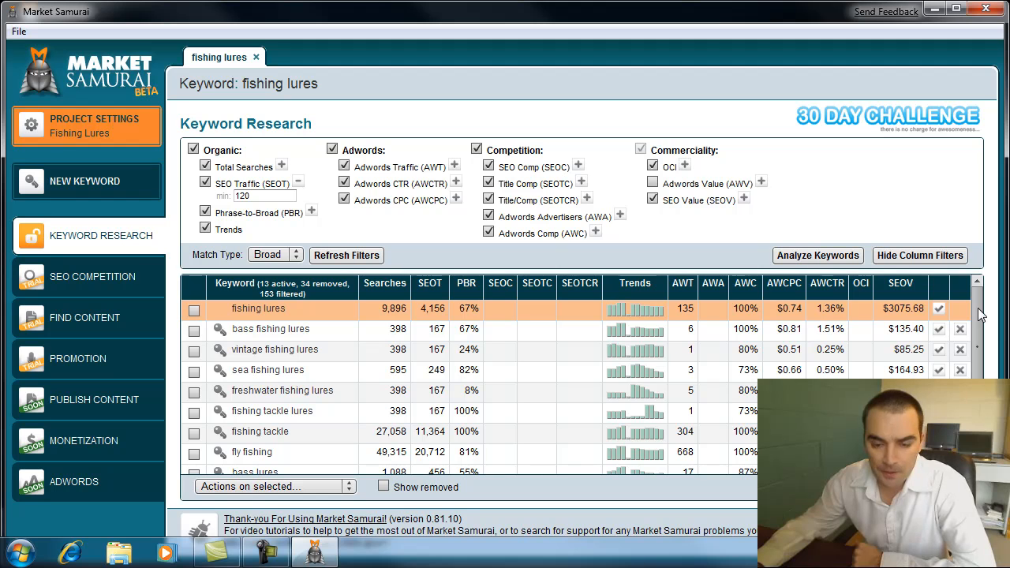
left_click_drag(979, 319, 980, 383)
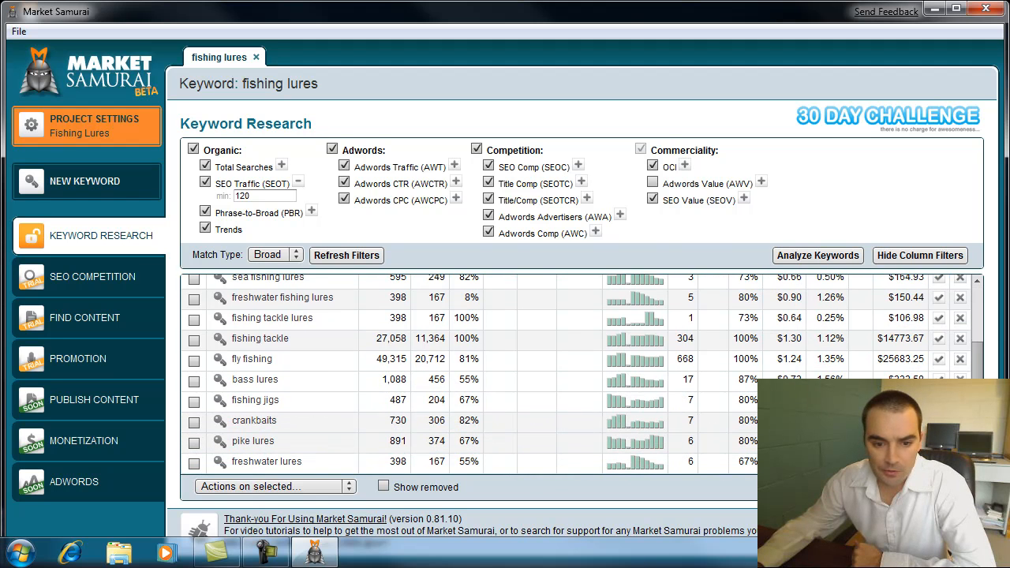
scroll(785, 341, "up", 5)
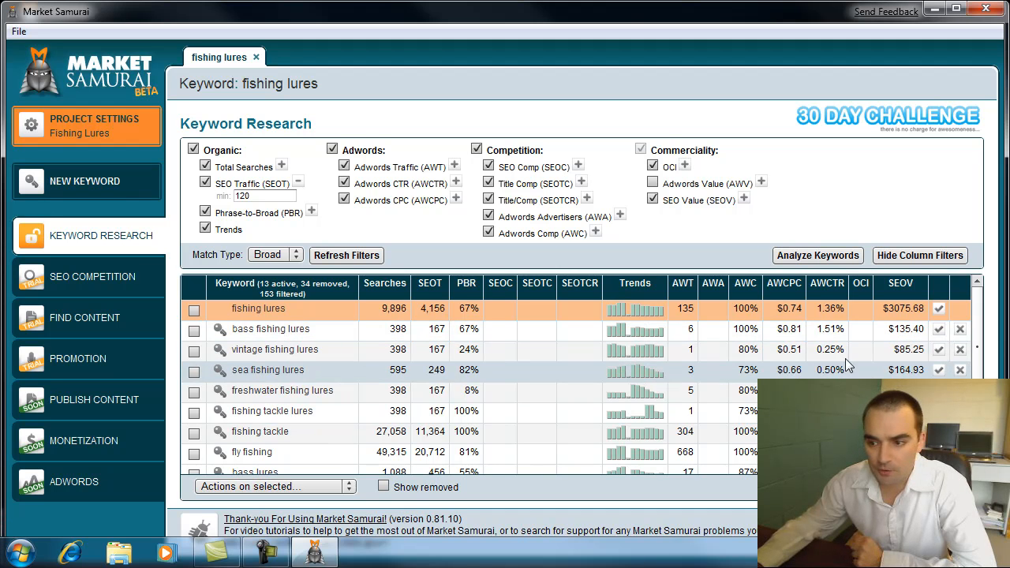
scroll(977, 357, "down", 1)
scroll(977, 358, "down", 4)
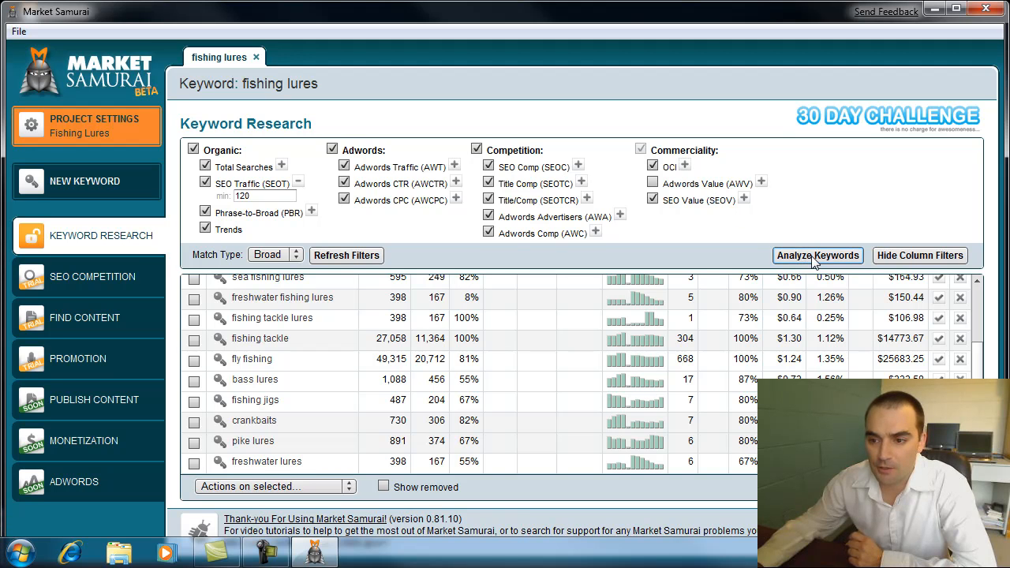
left_click(819, 261)
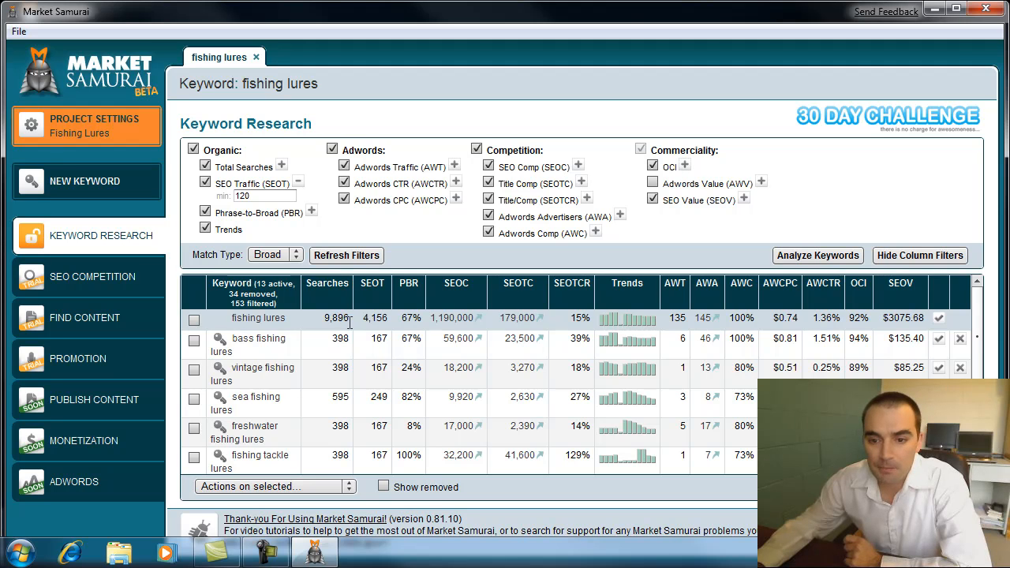
Check the title competition figures and remove the fishing tackle and fly fishing keywords from the list
left_click(521, 324)
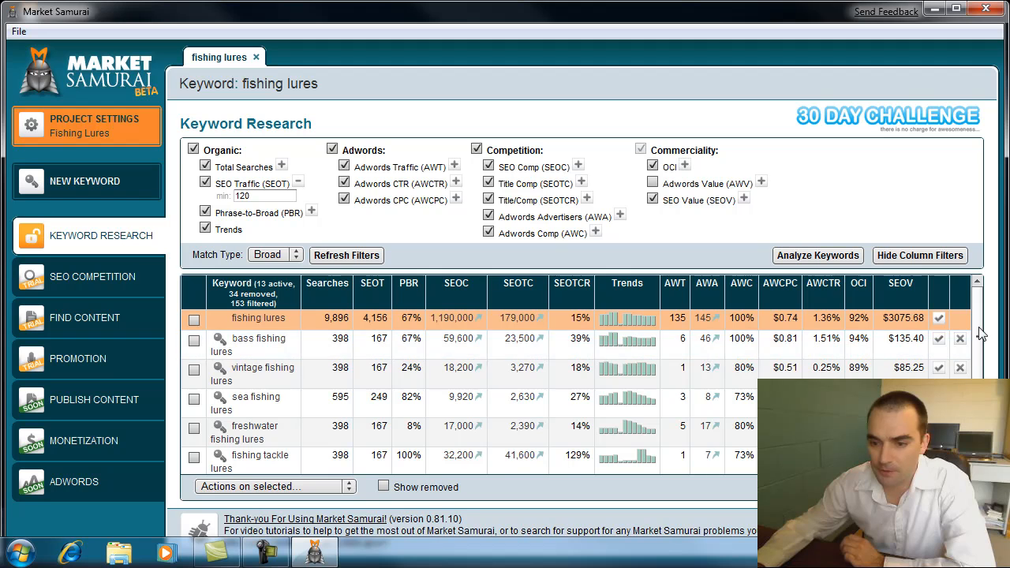
scroll(979, 343, "down", 3)
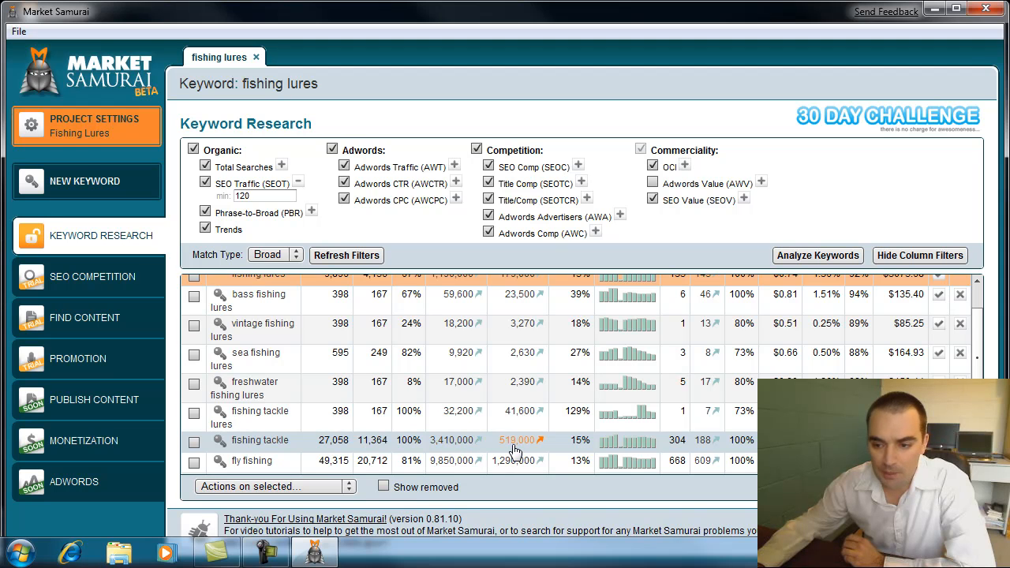
left_click(960, 441)
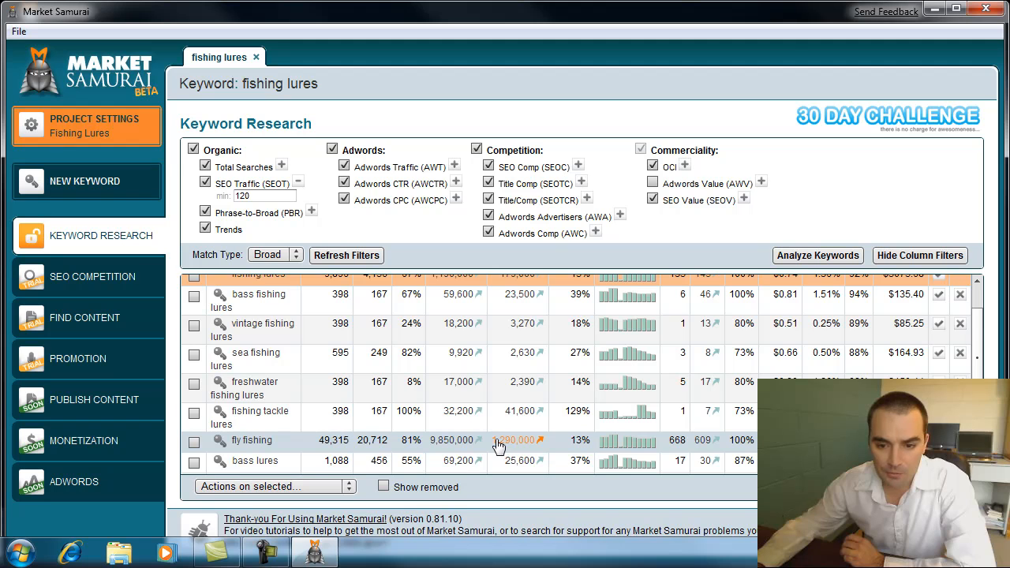
left_click(960, 442)
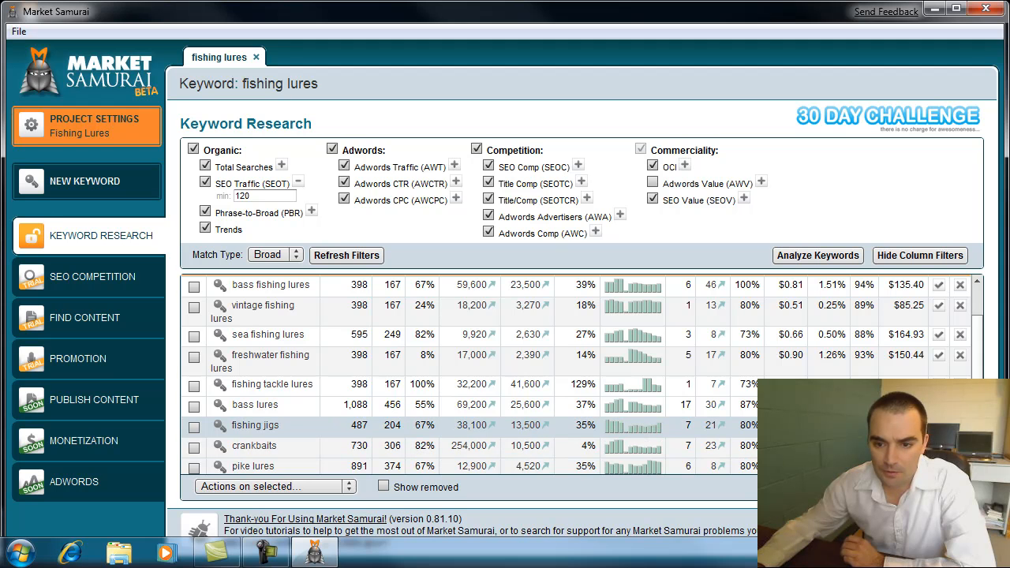
scroll(979, 366, "down", 1)
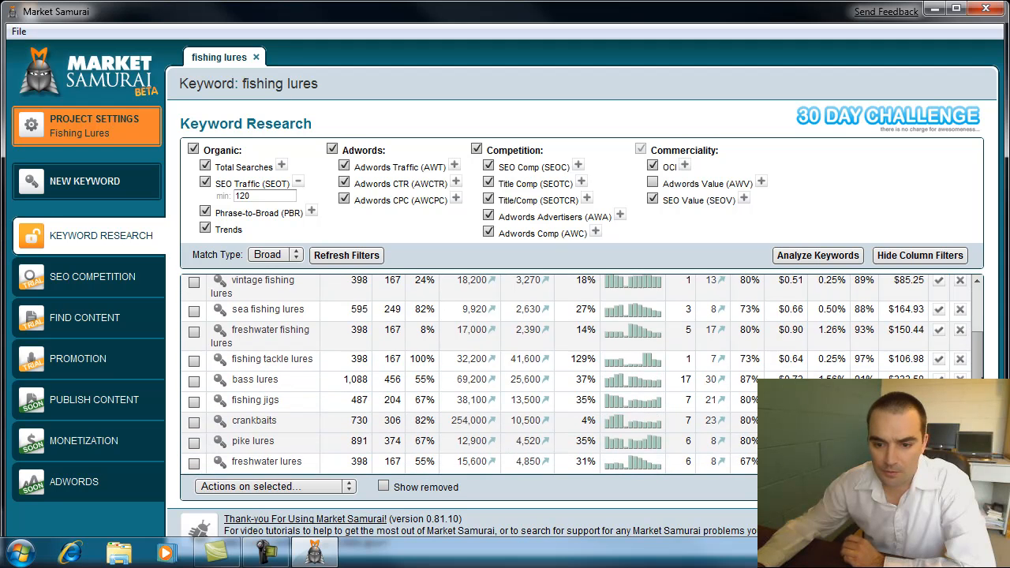